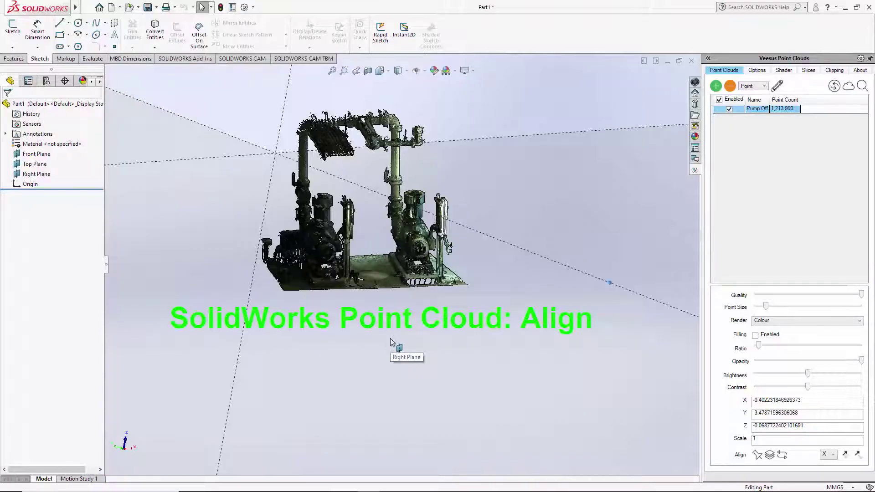
# Step: Zoom out and orbit around the point cloud to inspect the origin planes, including an isometric view
pyautogui.press('z')
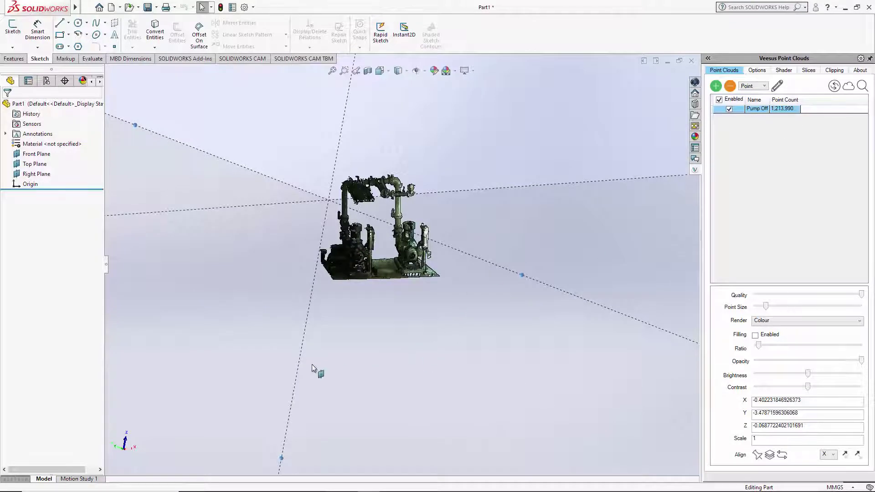
pyautogui.moveTo(357, 342); pyautogui.dragTo(348, 305, button='middle')
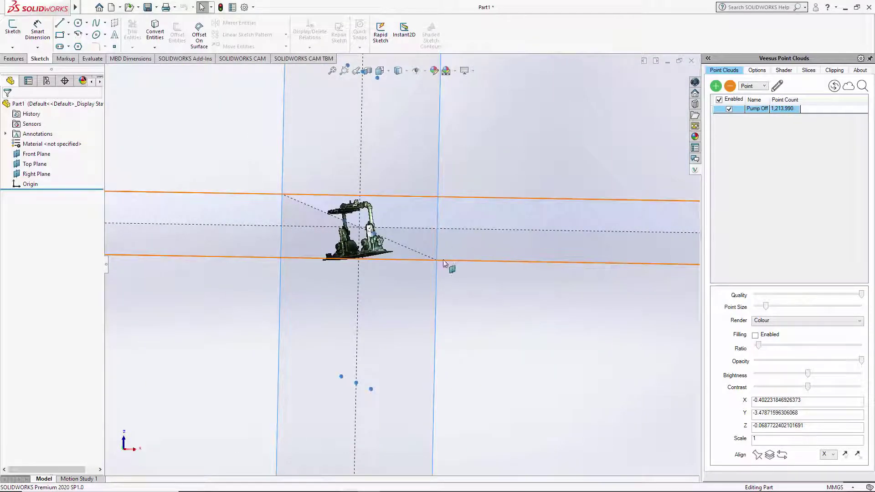
pyautogui.hotkey('ctrl', '7')
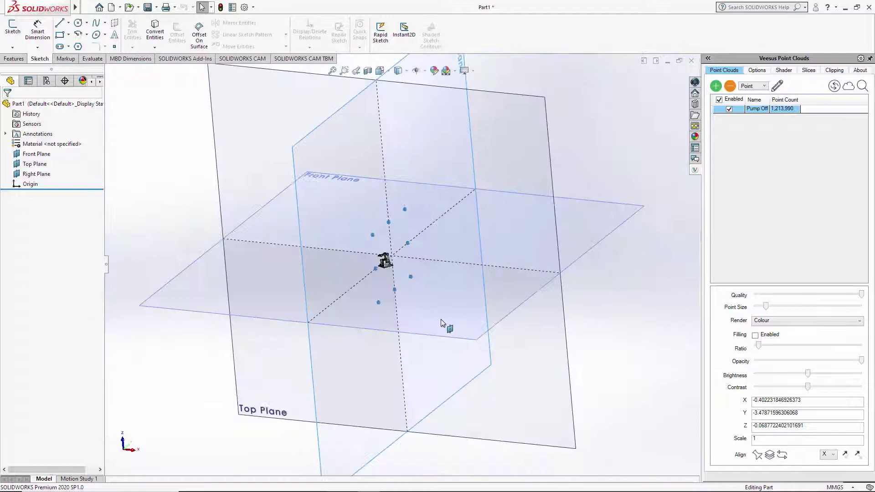
pyautogui.moveTo(345, 346); pyautogui.dragTo(373, 337, button='middle')
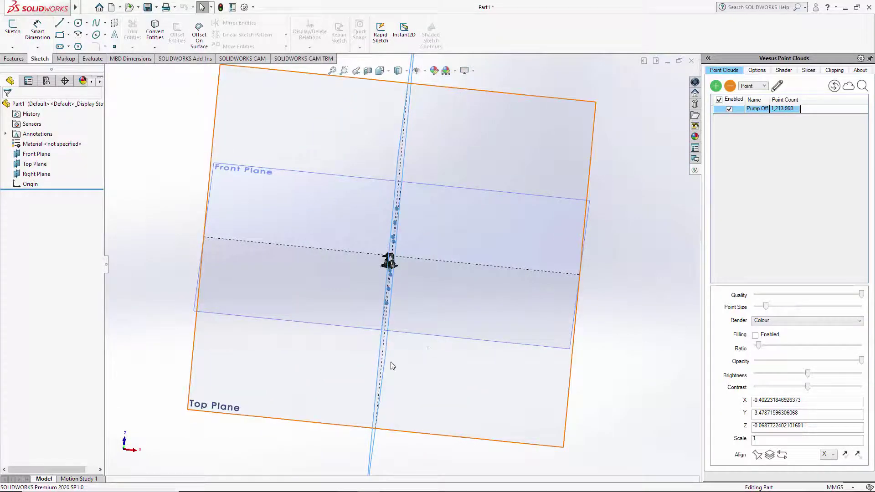
pyautogui.moveTo(460, 359); pyautogui.dragTo(516, 322, button='middle')
# Step: Switch the Veesus point-cloud pick mode from Point to Line
pyautogui.scroll(-5, 560, 294)
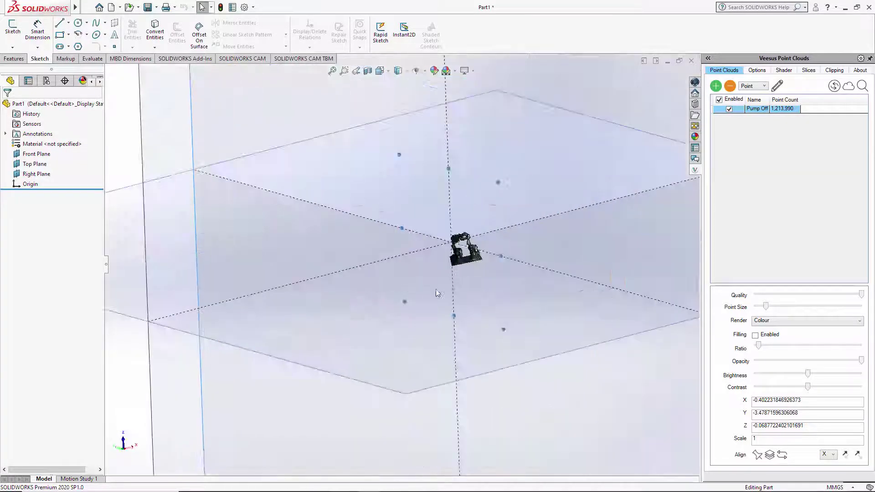
pyautogui.moveTo(560, 294); pyautogui.dragTo(482, 257, button='middle')
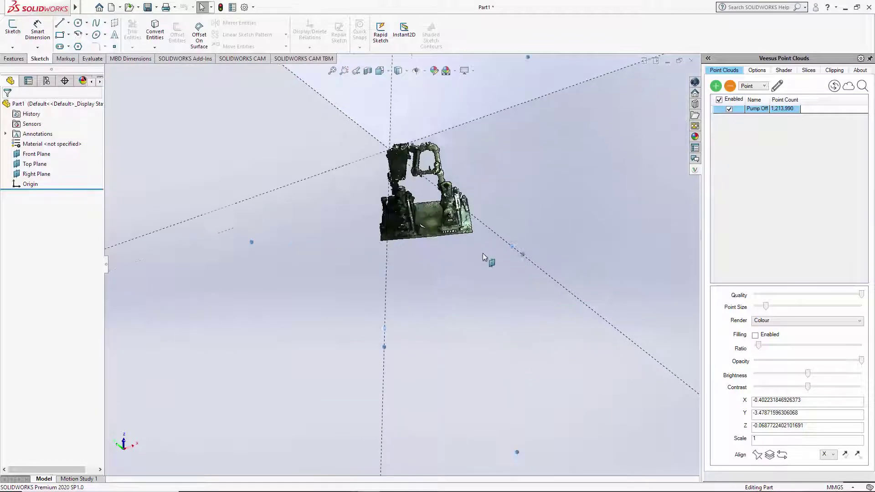
pyautogui.scroll(-3, 428, 281)
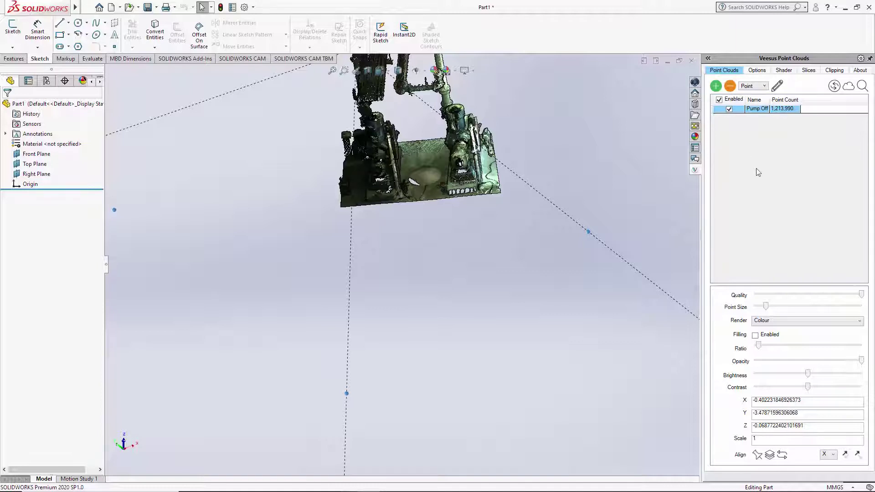
pyautogui.moveTo(436, 152); pyautogui.dragTo(416, 137, button='middle')
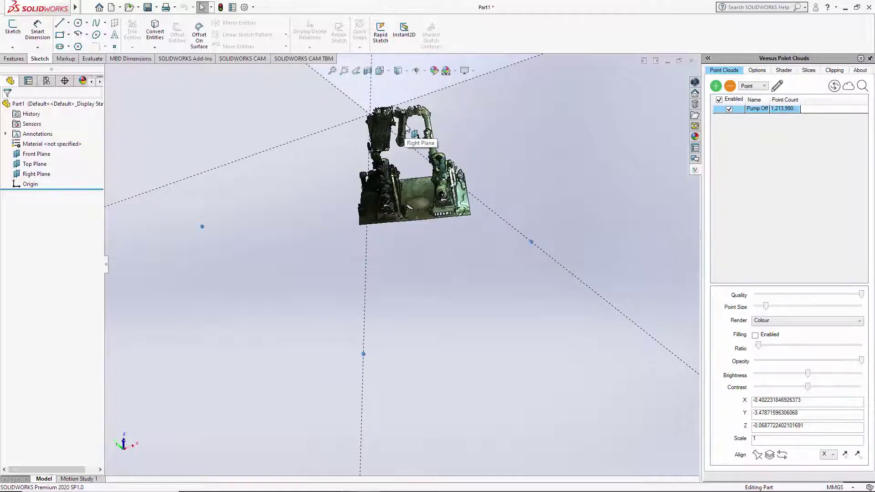
pyautogui.click(760, 88)
pyautogui.click(755, 102)
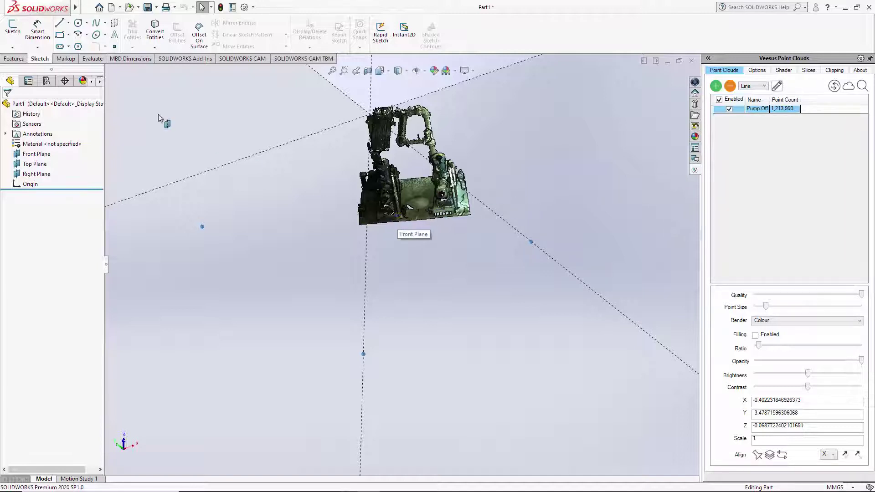
# Step: Start a 3D sketch on the Front Plane and trace a line along the skid base's front edge
pyautogui.click(36, 174)
pyautogui.click(13, 47)
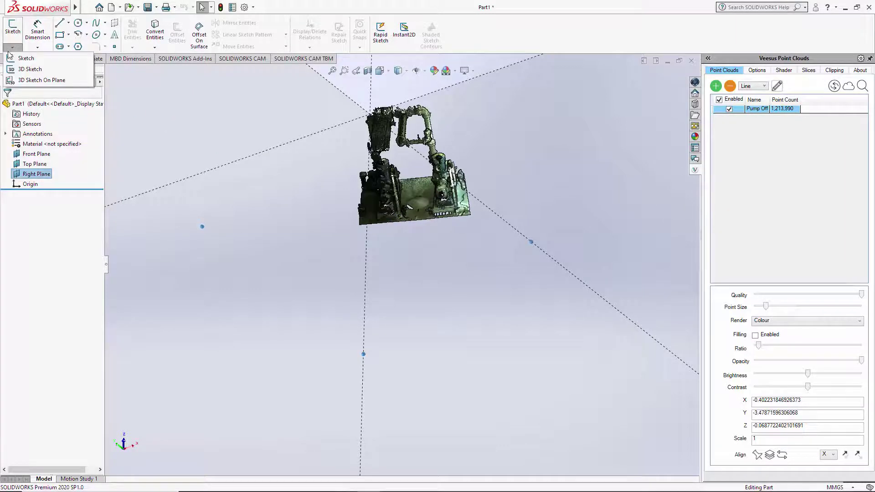
pyautogui.click(27, 69)
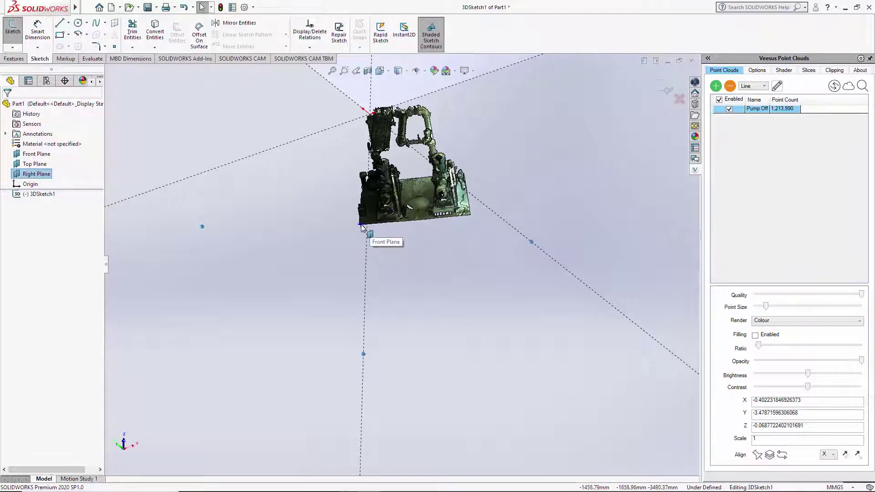
pyautogui.press('Tab')
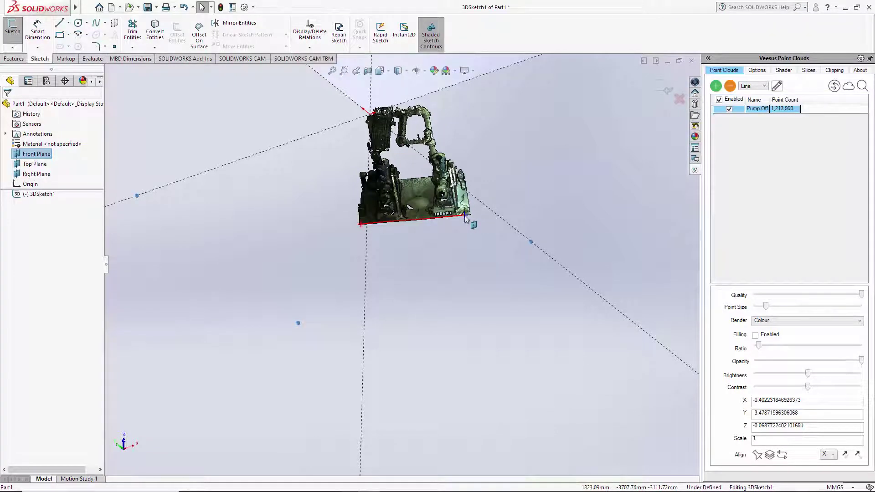
pyautogui.doubleClick(464, 219)
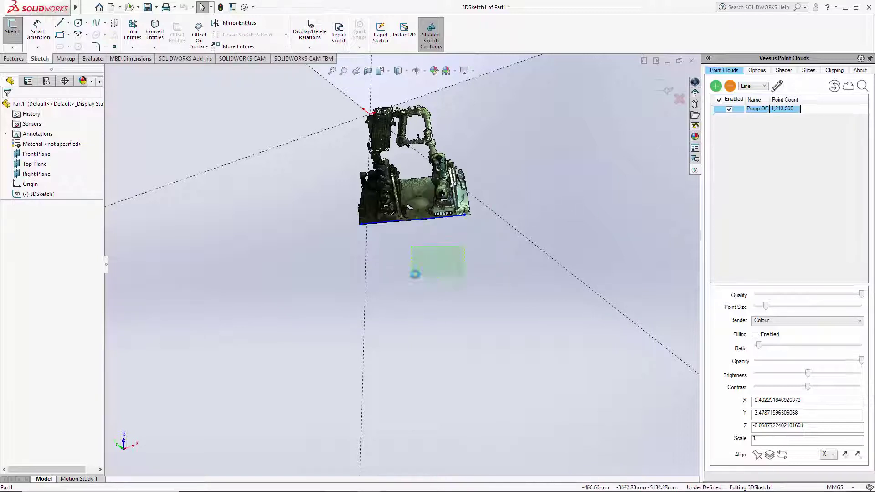
# Step: Nudge the Veesus Point Size slider up so the Pump Off cloud renders denser
pyautogui.moveTo(461, 275)
pyautogui.mouseDown(button='middle')
pyautogui.moveTo(422, 288)
pyautogui.moveTo(409, 331)
pyautogui.mouseUp(button='middle')
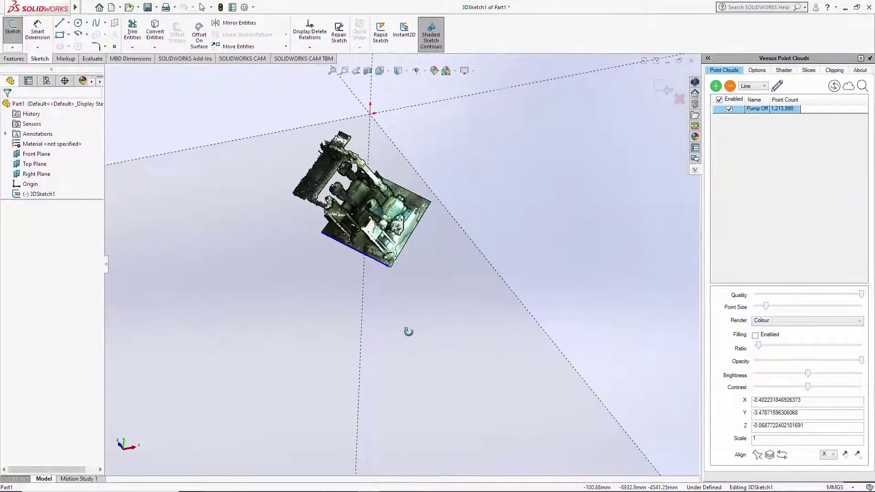
pyautogui.scroll(-5, 391, 223)
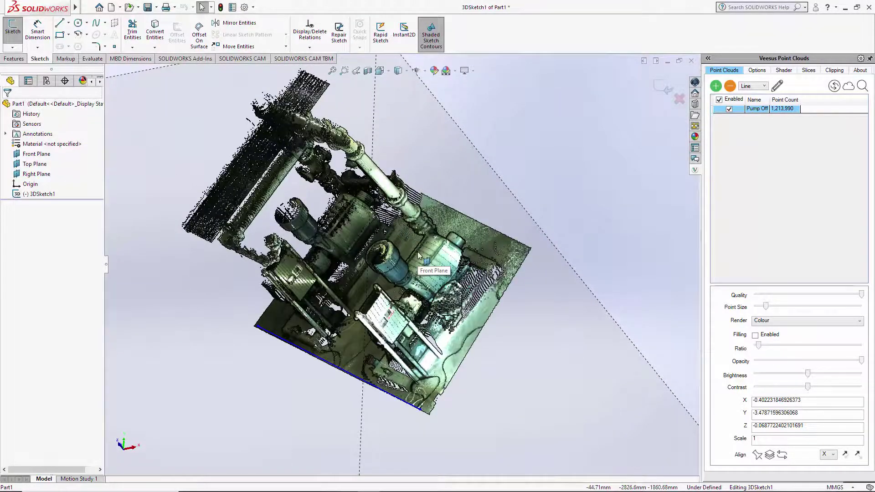
pyautogui.scroll(-3, 396, 218)
pyautogui.scroll(2, 405, 212)
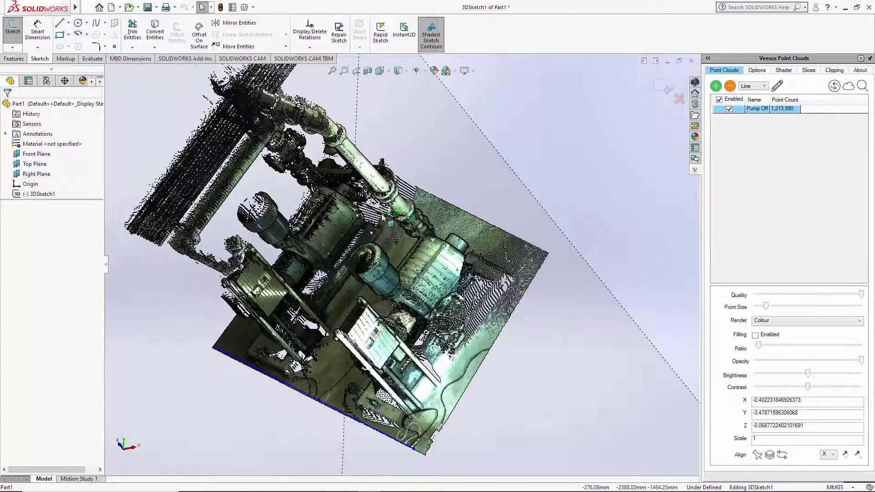
pyautogui.moveTo(405, 214)
pyautogui.mouseDown(button='middle')
pyautogui.moveTo(387, 214)
pyautogui.moveTo(389, 201)
pyautogui.mouseUp(button='middle')
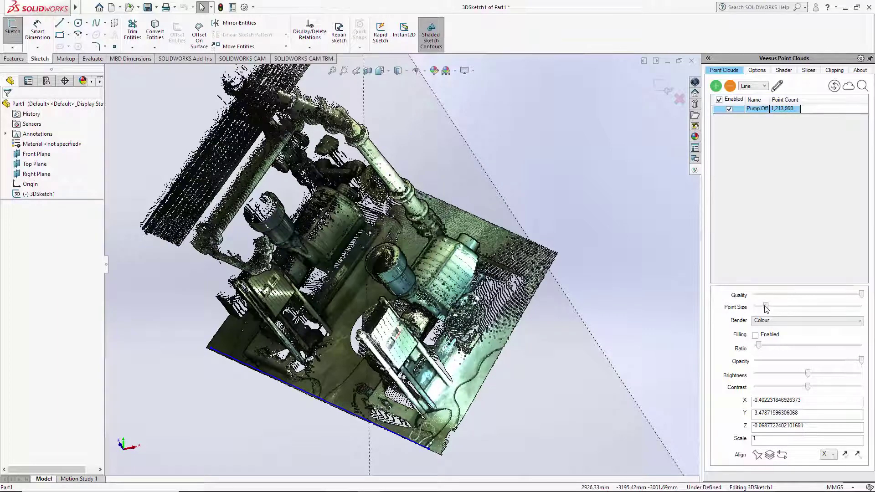
pyautogui.moveTo(777, 307); pyautogui.dragTo(780, 307)
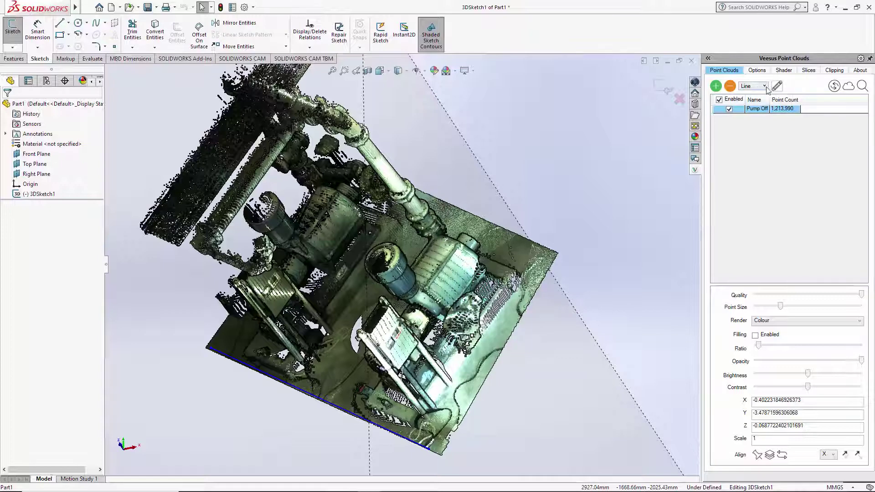
# Step: Pick two points up the skid's vertical pipe to draw a second sketch line
pyautogui.click(776, 87)
pyautogui.click(399, 187)
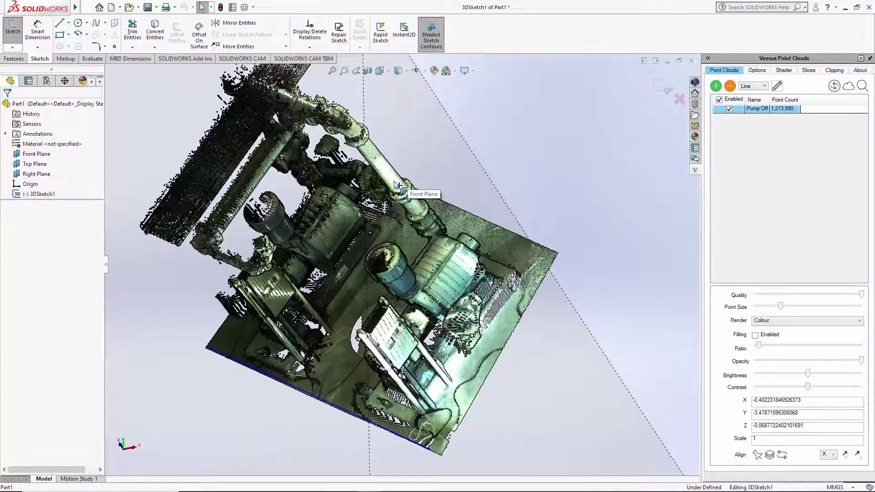
pyautogui.click(371, 152)
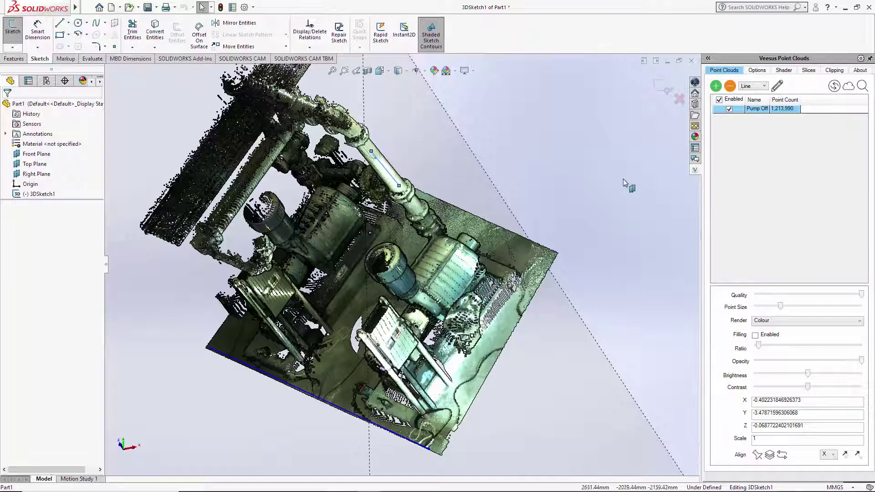
pyautogui.moveTo(386, 237)
pyautogui.mouseDown(button='middle')
pyautogui.moveTo(401, 241)
pyautogui.moveTo(406, 217)
pyautogui.moveTo(389, 215)
pyautogui.moveTo(406, 217)
pyautogui.moveTo(388, 221)
pyautogui.moveTo(403, 218)
pyautogui.moveTo(386, 343)
pyautogui.mouseUp(button='middle')
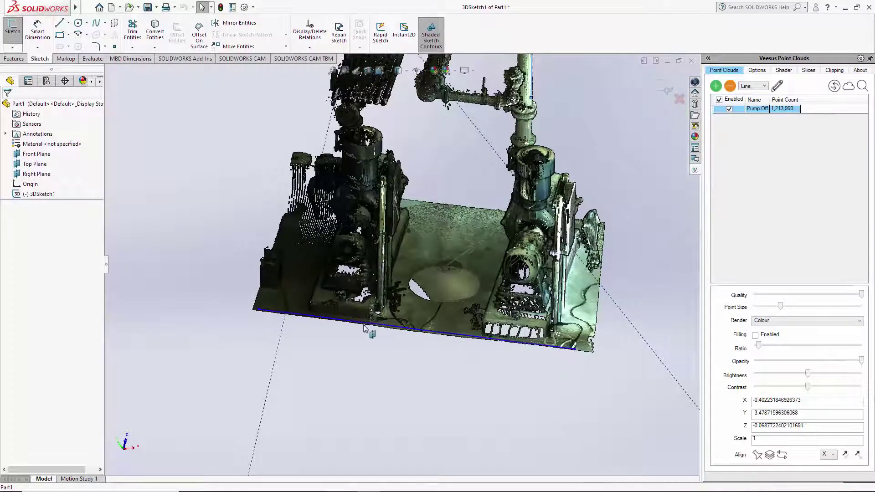
# Step: Select the base line and the pipe line together as Line1 and Line2
pyautogui.moveTo(559, 224); pyautogui.dragTo(382, 241, button='middle')
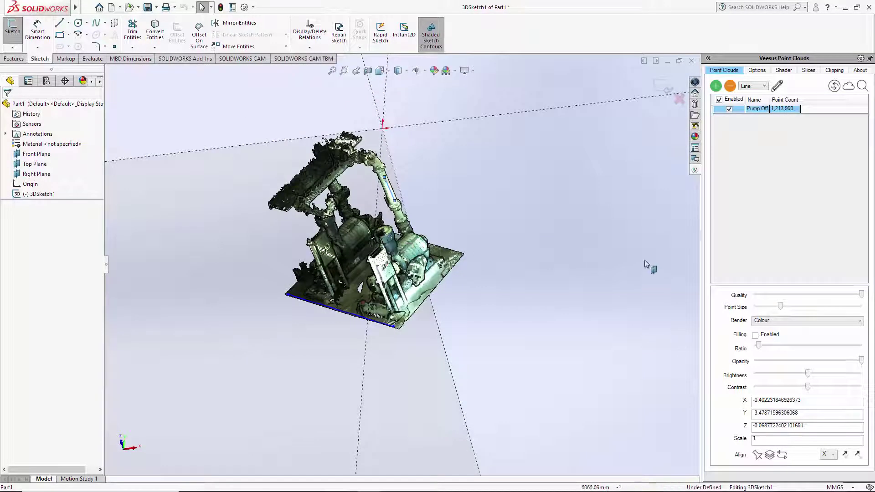
pyautogui.click(351, 318)
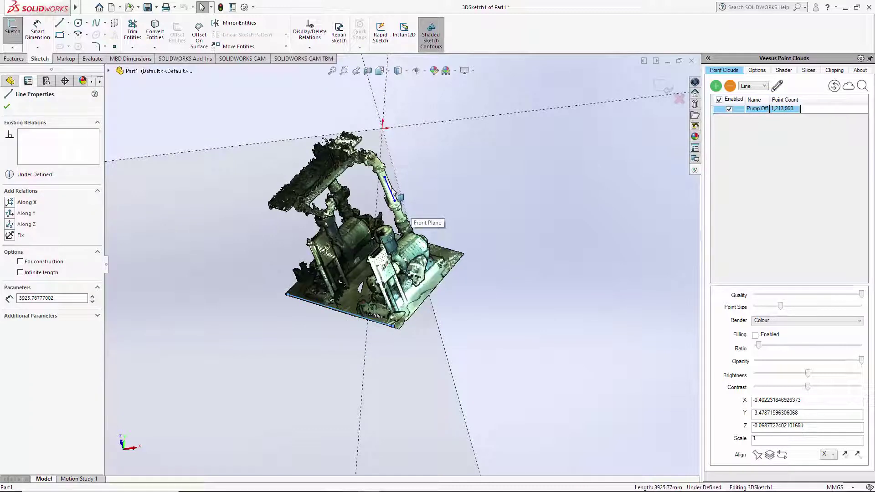
pyautogui.keyDown('ctrl'); pyautogui.click(389, 188); pyautogui.keyUp('ctrl')
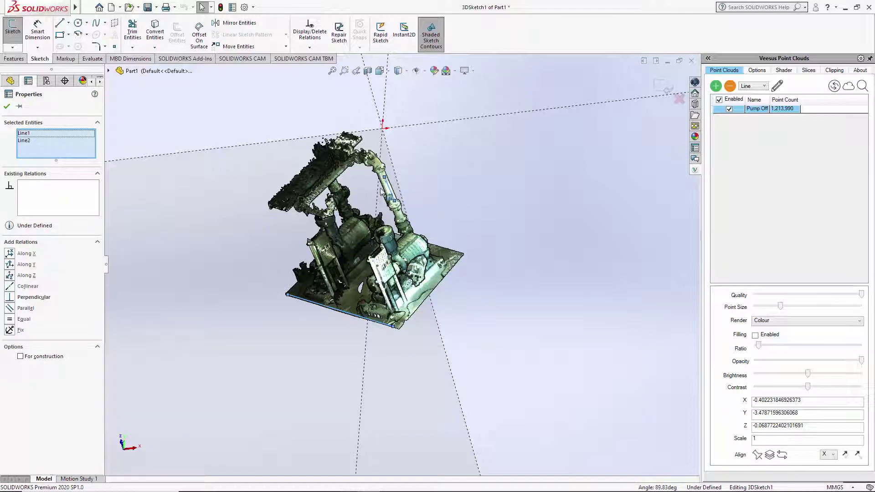
# Step: Align the point cloud to the two lines and inspect it among the Front, Top and Right planes
pyautogui.click(770, 456)
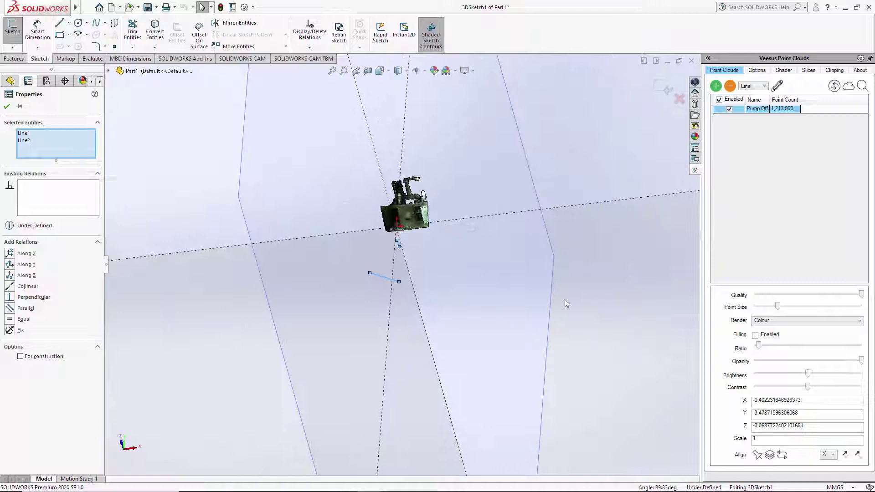
pyautogui.moveTo(565, 300)
pyautogui.mouseDown(button='middle')
pyautogui.moveTo(483, 295)
pyautogui.moveTo(486, 319)
pyautogui.moveTo(521, 340)
pyautogui.moveTo(559, 324)
pyautogui.moveTo(515, 292)
pyautogui.moveTo(445, 297)
pyautogui.moveTo(492, 299)
pyautogui.moveTo(430, 242)
pyautogui.moveTo(433, 260)
pyautogui.mouseUp(button='middle')
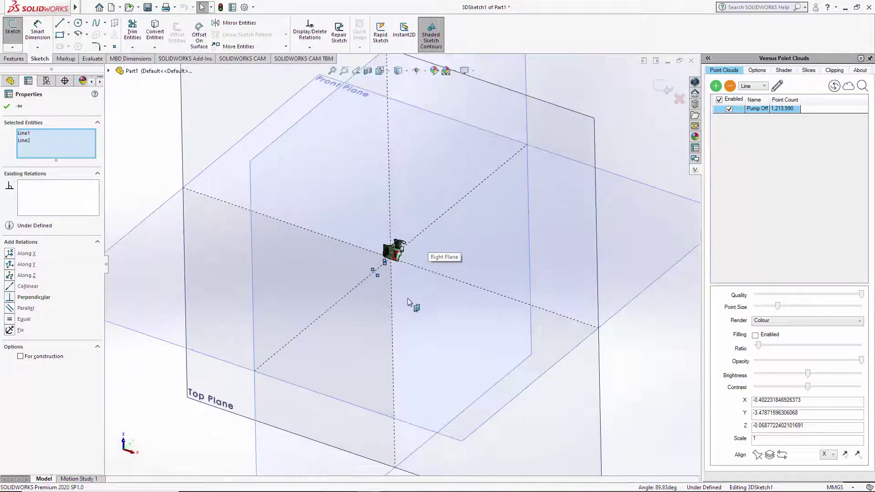
pyautogui.moveTo(410, 307)
pyautogui.mouseDown(button='middle')
pyautogui.moveTo(417, 219)
pyautogui.moveTo(409, 139)
pyautogui.moveTo(428, 288)
pyautogui.moveTo(474, 305)
pyautogui.moveTo(442, 313)
pyautogui.moveTo(459, 319)
pyautogui.moveTo(451, 318)
pyautogui.moveTo(440, 297)
pyautogui.mouseUp(button='middle')
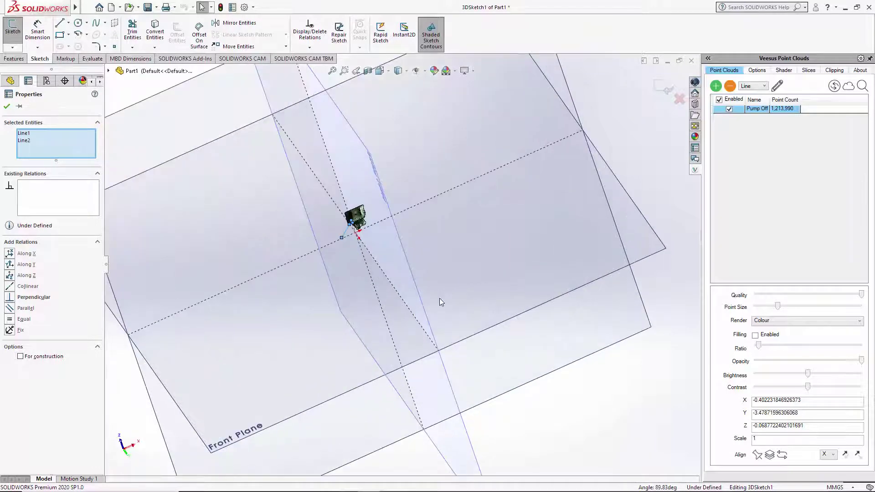
pyautogui.hotkey('ctrl', '7')
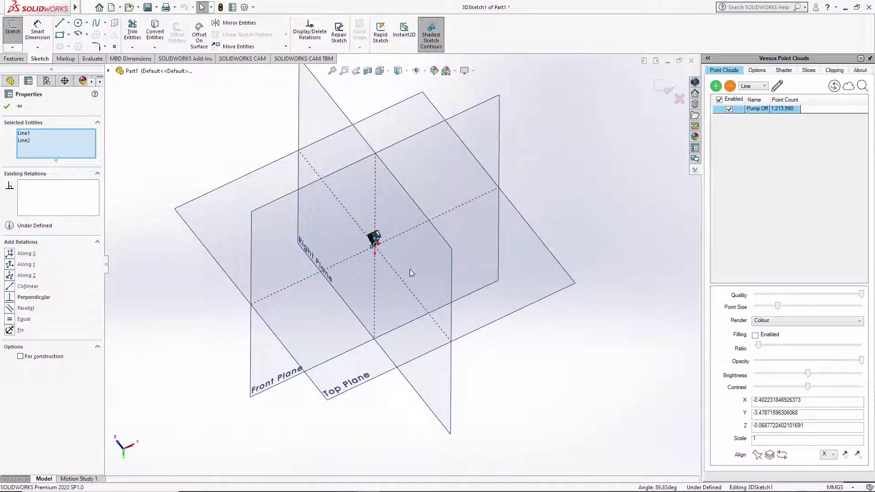
pyautogui.moveTo(391, 289); pyautogui.dragTo(396, 343, button='middle')
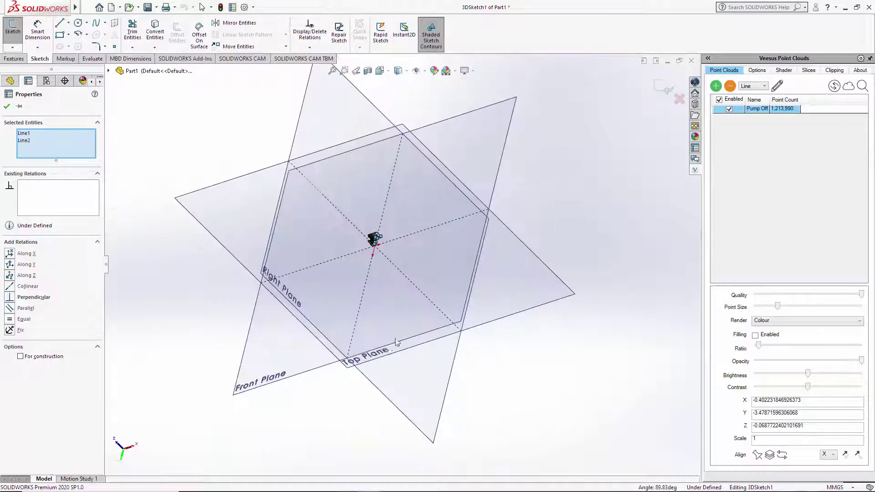
pyautogui.moveTo(223, 429); pyautogui.dragTo(121, 440, button='middle')
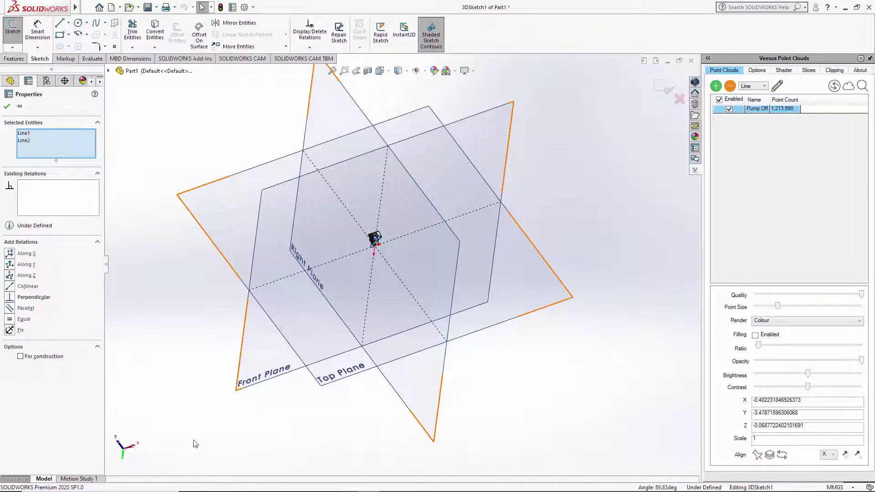
# Step: With X as the align axis, flip the cloud and rotate it four steps about X
pyautogui.click(834, 455)
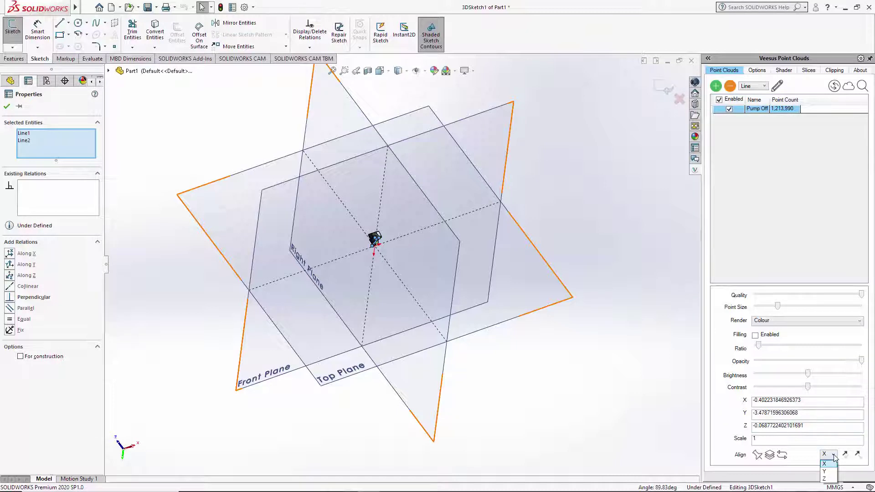
pyautogui.click(835, 457)
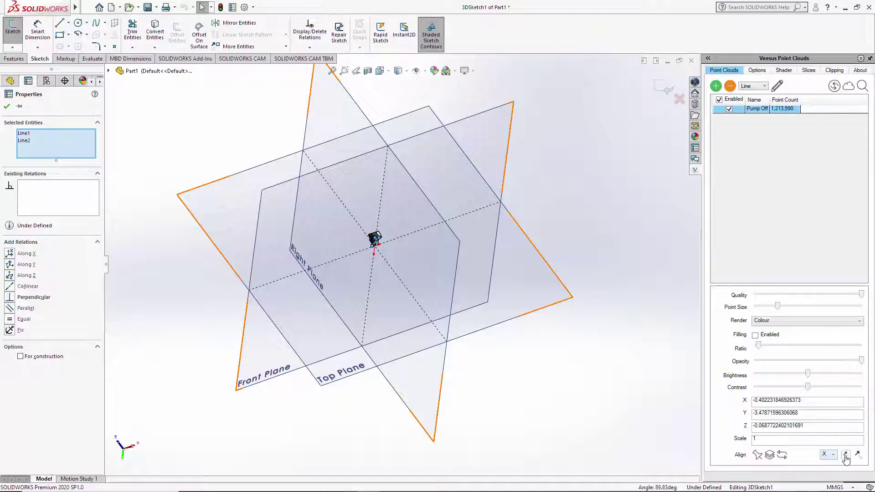
pyautogui.click(846, 456)
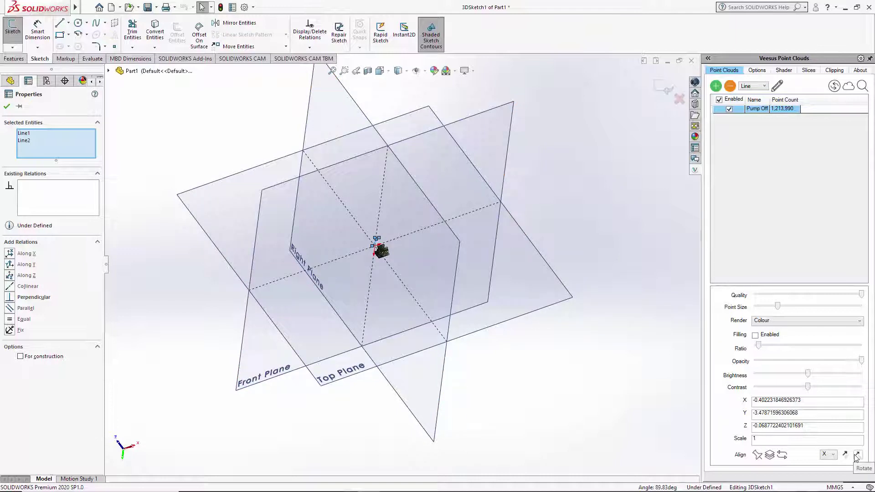
pyautogui.click(856, 457)
pyautogui.click(856, 457)
pyautogui.click(856, 457)
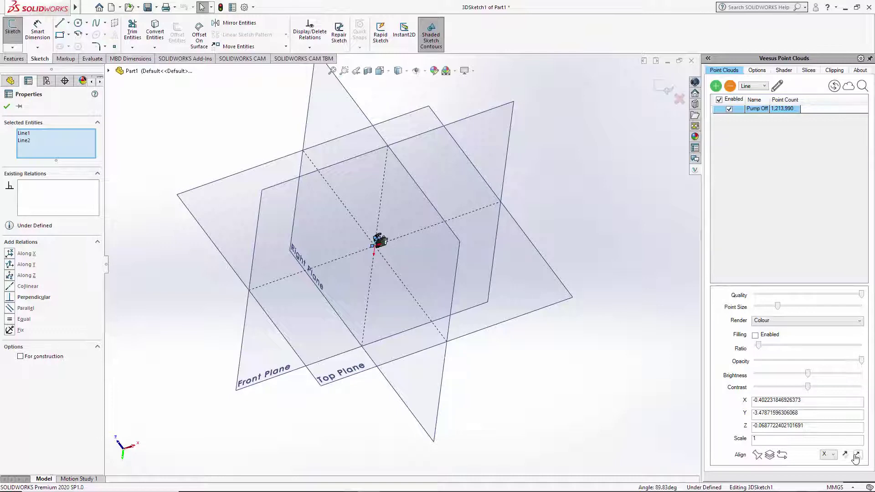
pyautogui.click(856, 457)
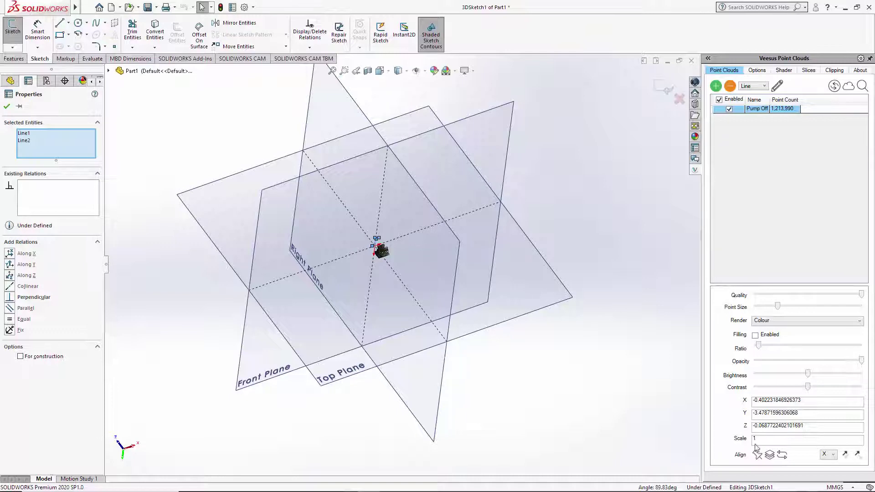
# Step: Zoom in and orbit until the re-oriented pump skid cloud fills the view
pyautogui.scroll(-5, 409, 262)
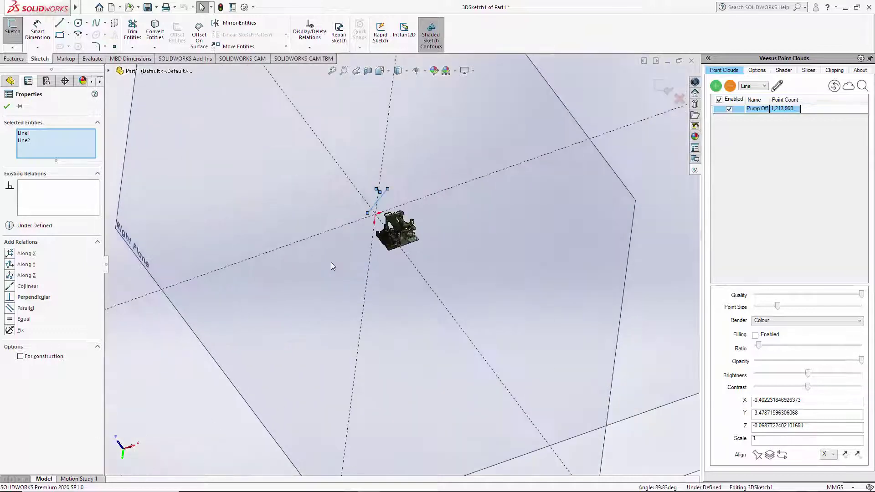
pyautogui.scroll(-2, 404, 254)
pyautogui.scroll(-2, 404, 254)
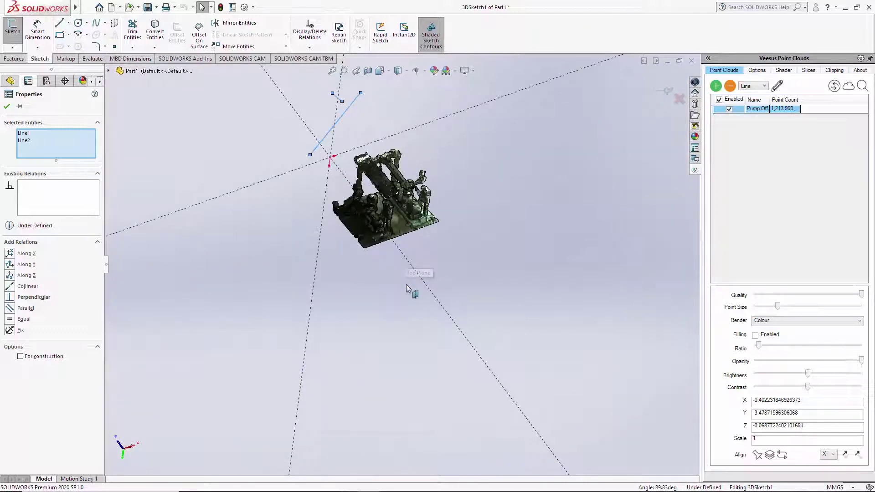
pyautogui.moveTo(406, 273); pyautogui.dragTo(406, 273, button='middle')
pyautogui.moveTo(410, 246)
pyautogui.mouseDown(button='middle')
pyautogui.moveTo(475, 232)
pyautogui.moveTo(346, 255)
pyautogui.moveTo(326, 250)
pyautogui.moveTo(345, 259)
pyautogui.moveTo(455, 250)
pyautogui.moveTo(393, 263)
pyautogui.mouseUp(button='middle')
pyautogui.scroll(3, 345, 258)
pyautogui.scroll(-5, 369, 248)
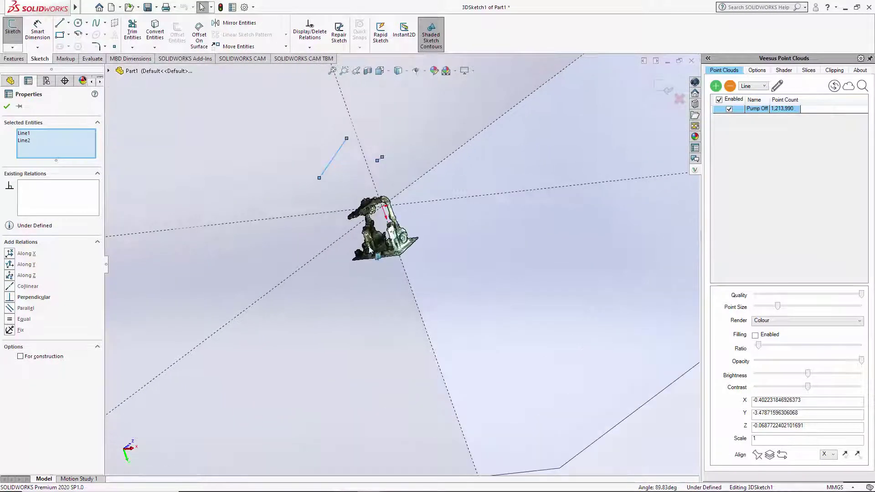
pyautogui.moveTo(402, 255); pyautogui.dragTo(411, 277, button='middle')
pyautogui.scroll(-5, 412, 277)
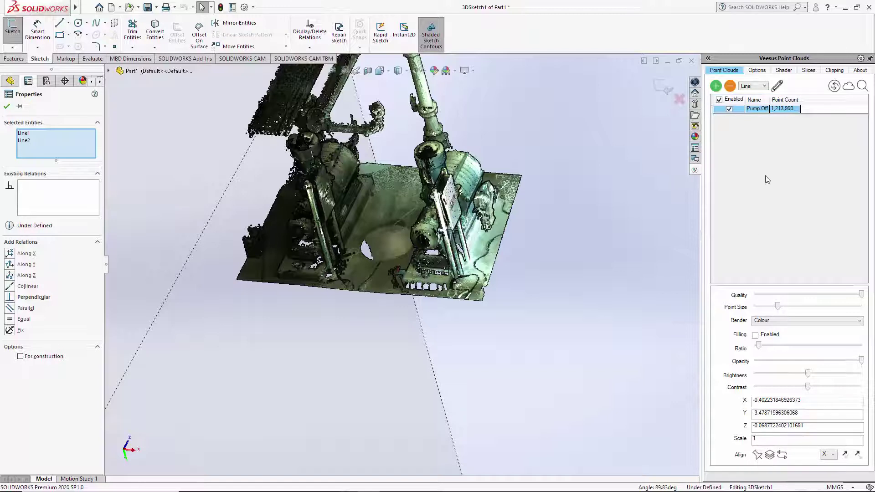
# Step: Switch the pick mode to Point, place a point on the skid floor, and select it
pyautogui.click(760, 87)
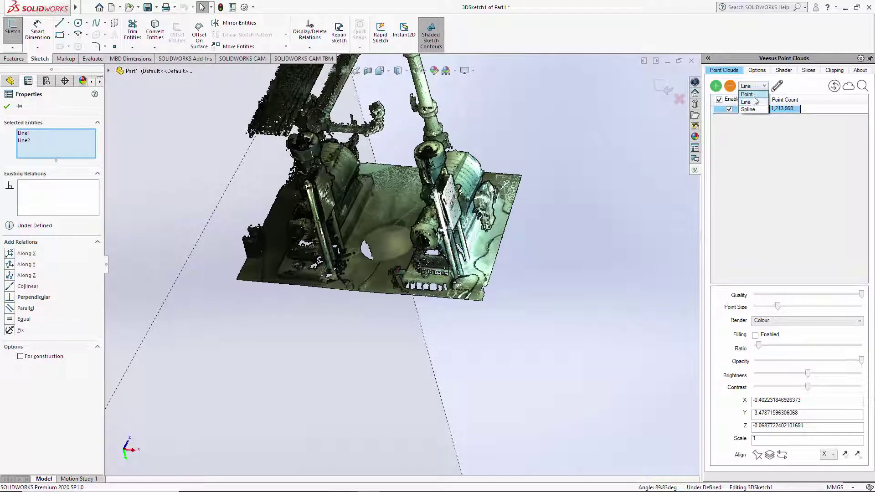
pyautogui.click(752, 101)
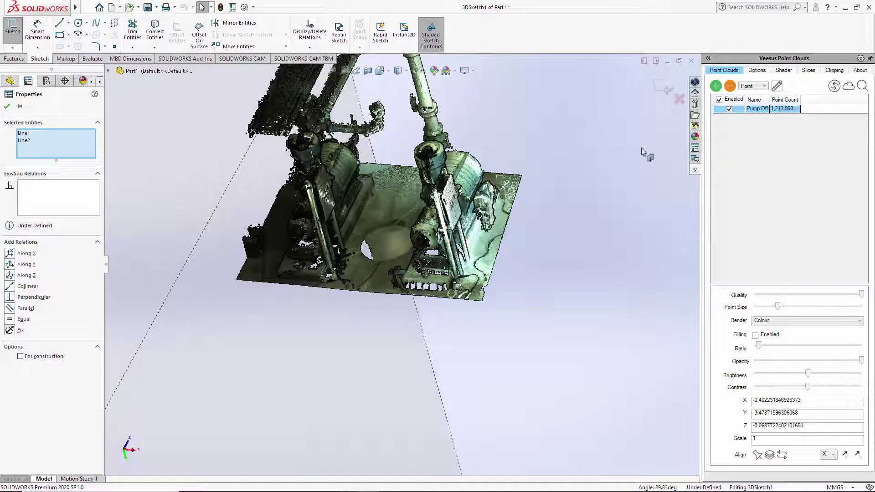
pyautogui.click(391, 224)
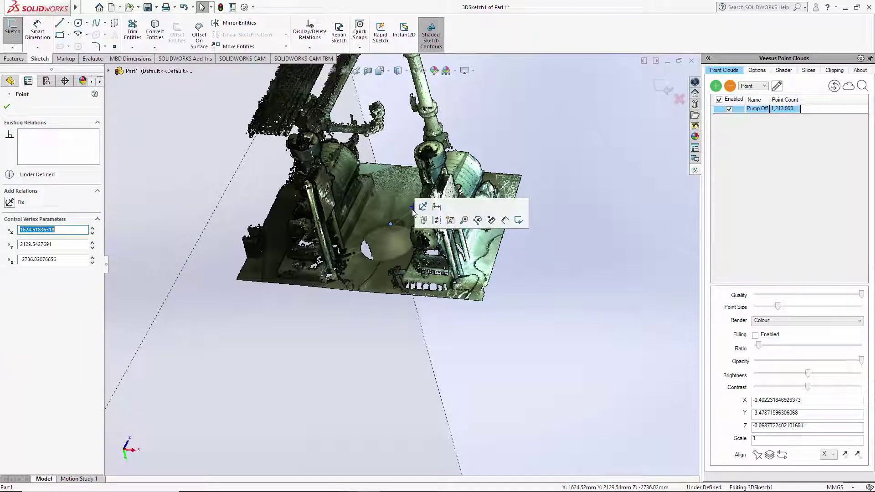
pyautogui.click(778, 88)
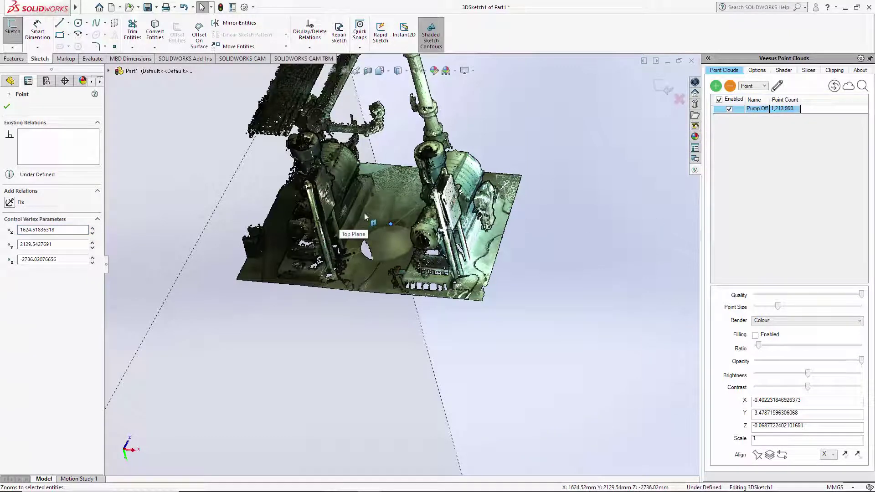
pyautogui.moveTo(365, 213); pyautogui.dragTo(408, 242)
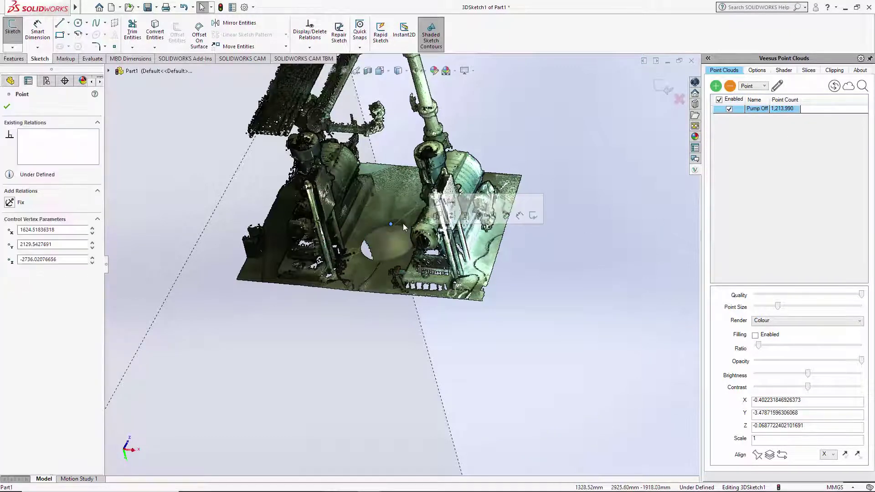
# Step: Align the picked floor point to the origin and orbit to check the cloud's new position
pyautogui.click(758, 455)
pyautogui.scroll(3, 416, 187)
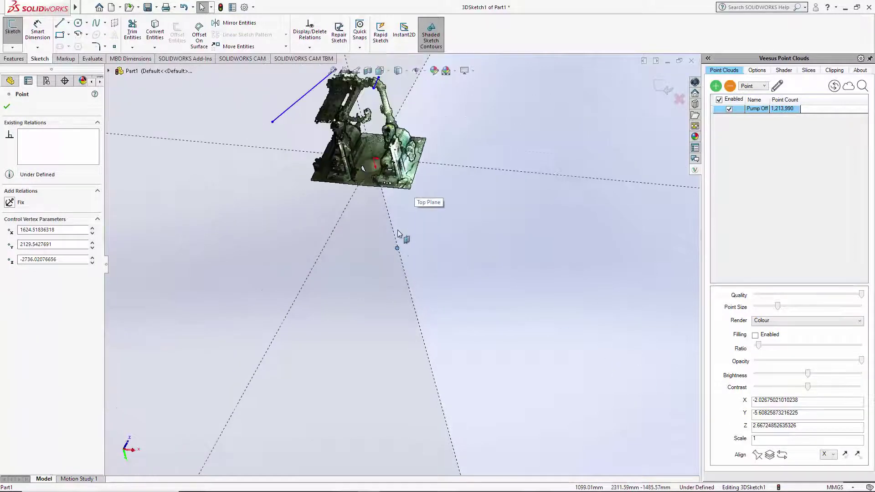
pyautogui.moveTo(398, 232); pyautogui.dragTo(420, 260, button='middle')
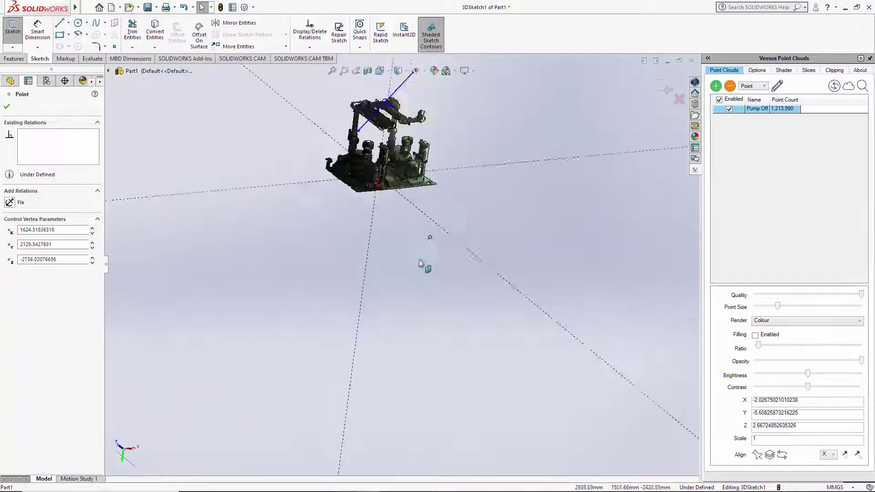
pyautogui.scroll(3, 416, 267)
pyautogui.scroll(-2, 418, 256)
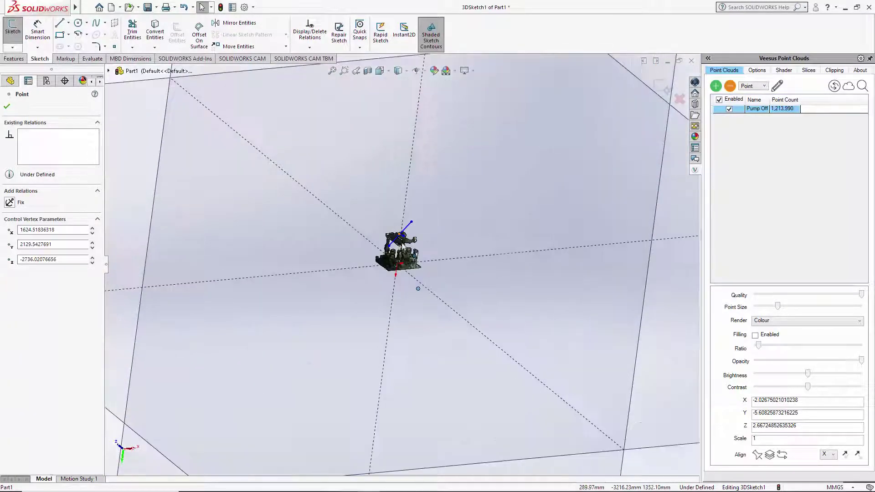
pyautogui.scroll(-3, 401, 250)
pyautogui.moveTo(458, 281); pyautogui.dragTo(506, 316, button='middle')
pyautogui.scroll(4, 506, 316)
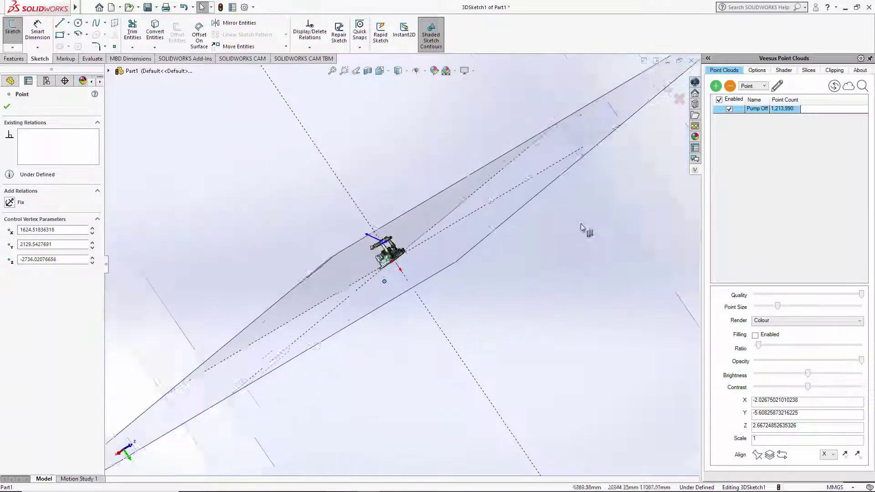
pyautogui.moveTo(583, 228); pyautogui.dragTo(593, 221, button='middle')
# Step: Exit the 3D sketch and view the skid from below and normal to the Top Plane
pyautogui.click(664, 92)
pyautogui.hotkey('ctrl', '6')
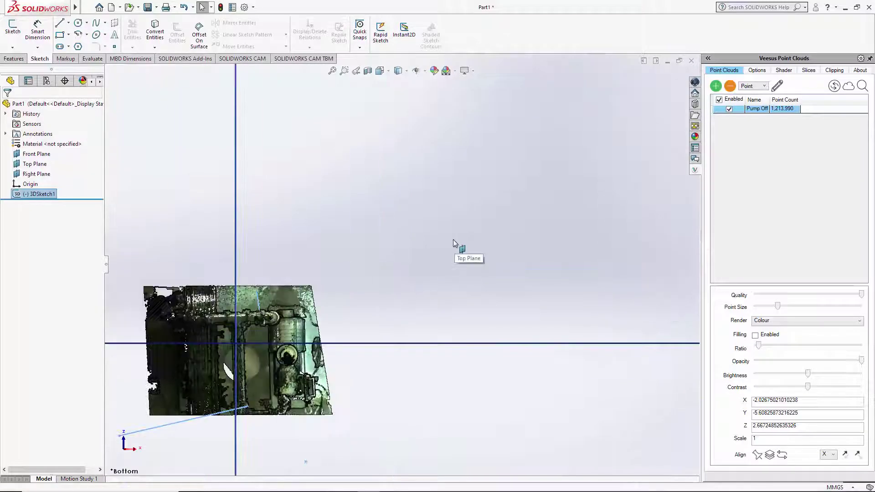
pyautogui.click(453, 240)
pyautogui.hotkey('ctrl', '8')
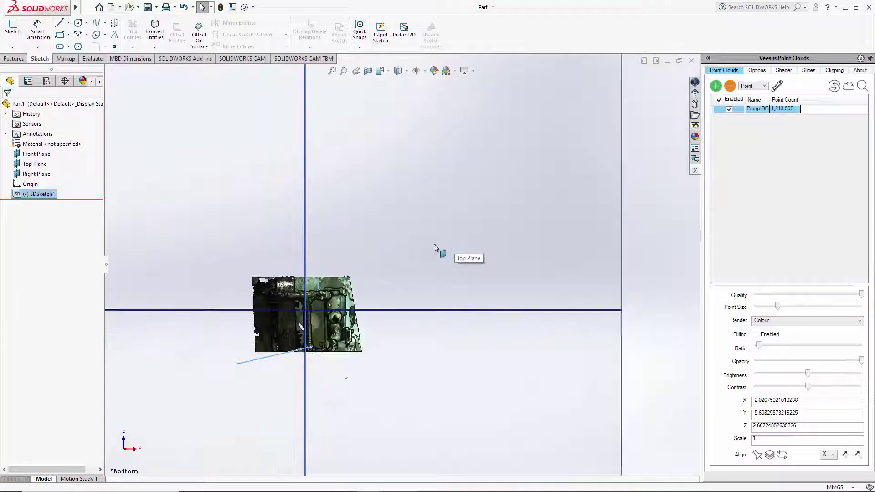
# Step: Check the skid's placement from the right side, then from the left
pyautogui.hotkey('ctrl', '4')
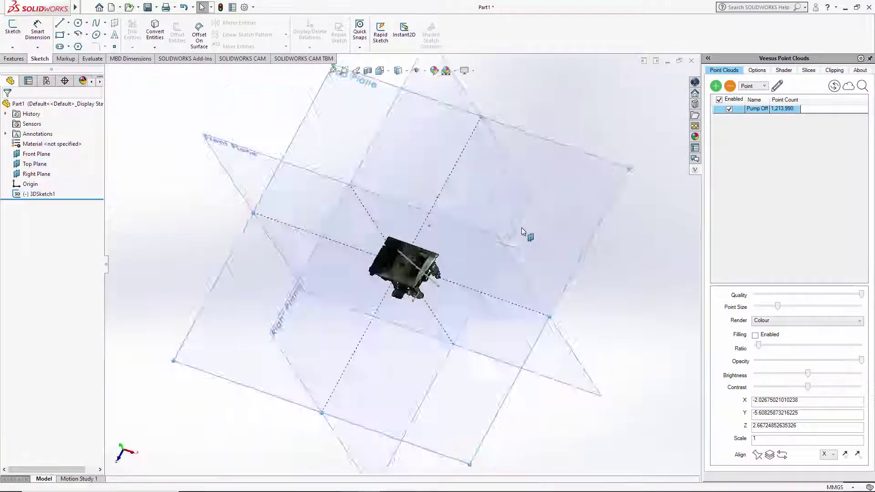
pyautogui.click(606, 232)
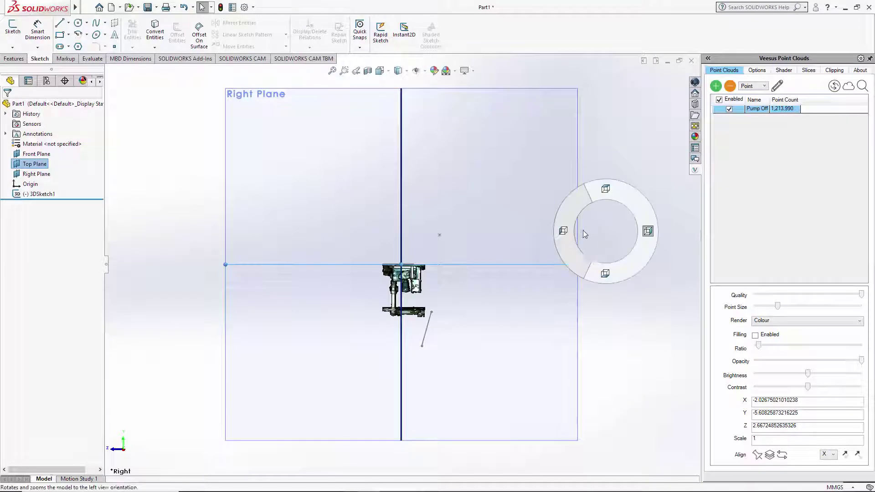
pyautogui.moveTo(577, 234); pyautogui.dragTo(613, 245, button='right')
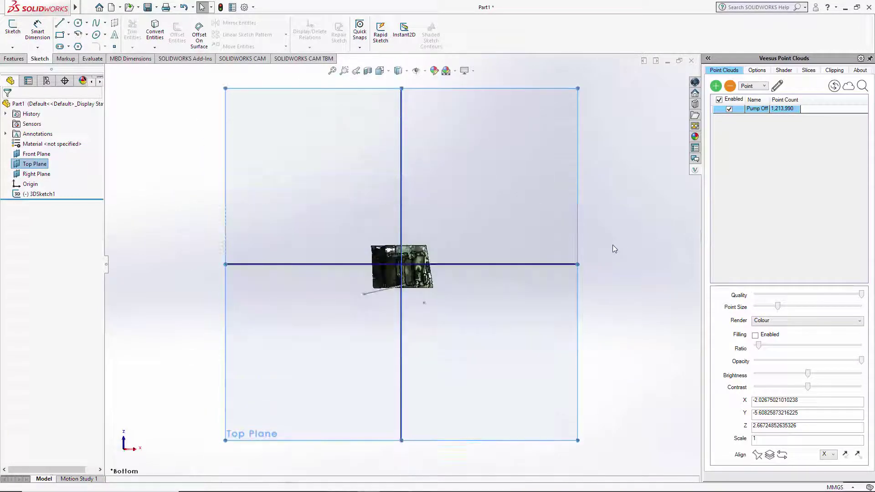